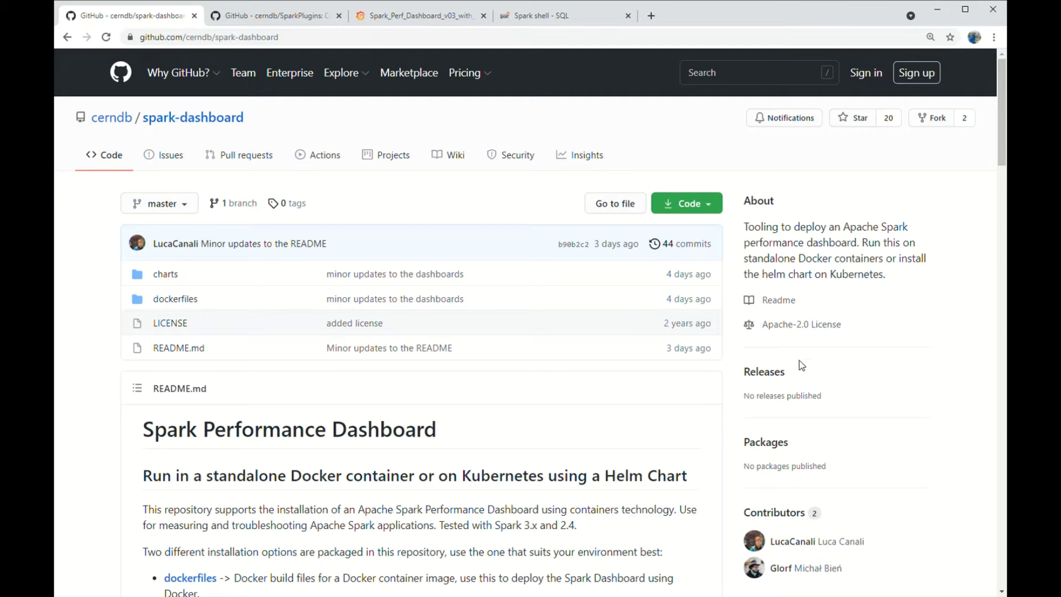
- Scroll the spark-dashboard README down to its Spark metrics → InfluxDB → Grafana architecture diagram
scroll(370, 287, down, 10)
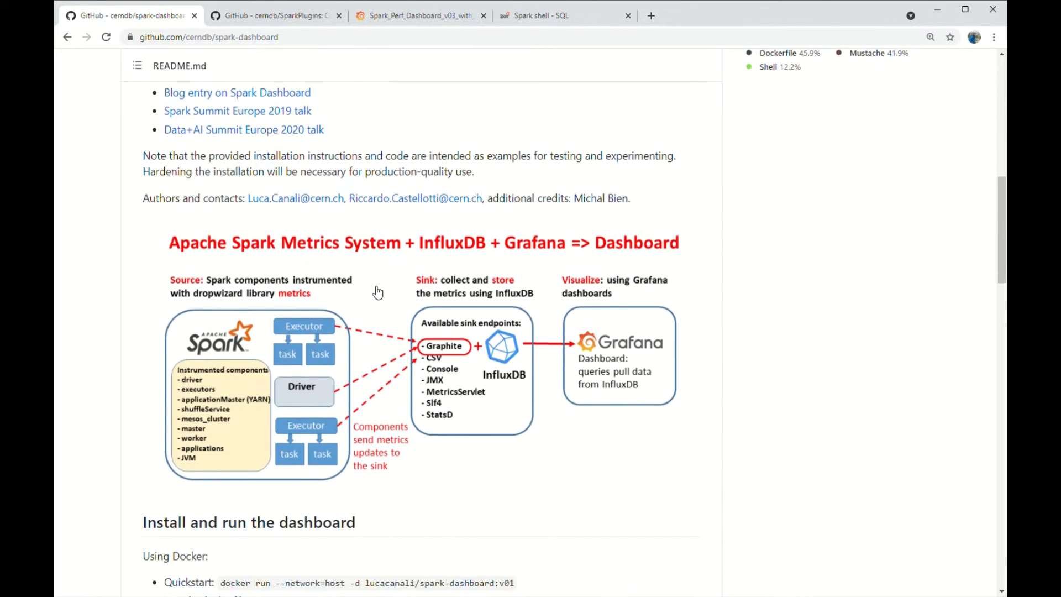
scroll(378, 290, down, 1)
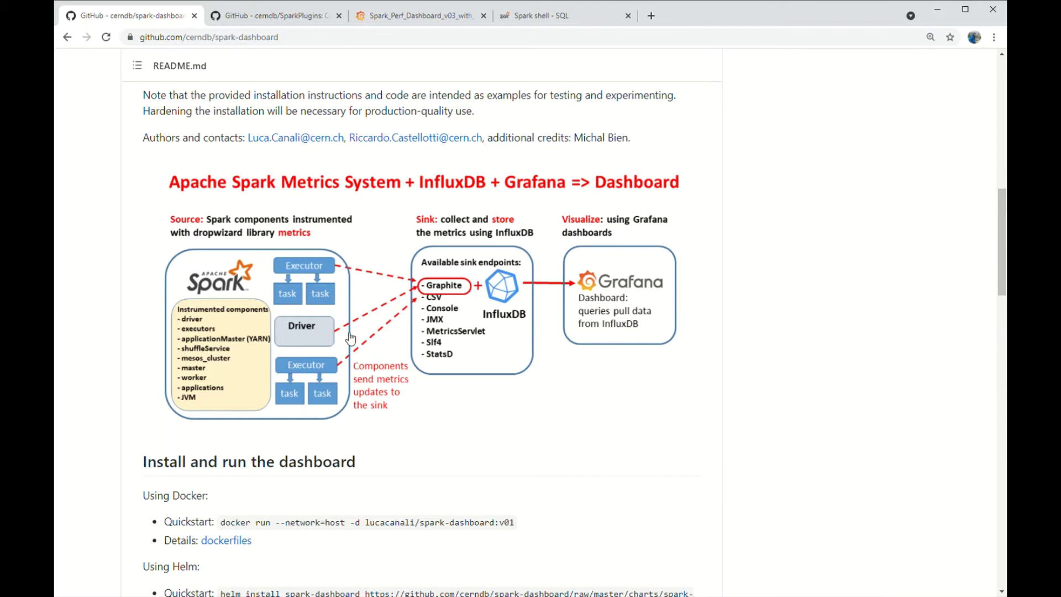
- Highlight the docker run quickstart command and the example Spark configuration block
scroll(337, 348, down, 7)
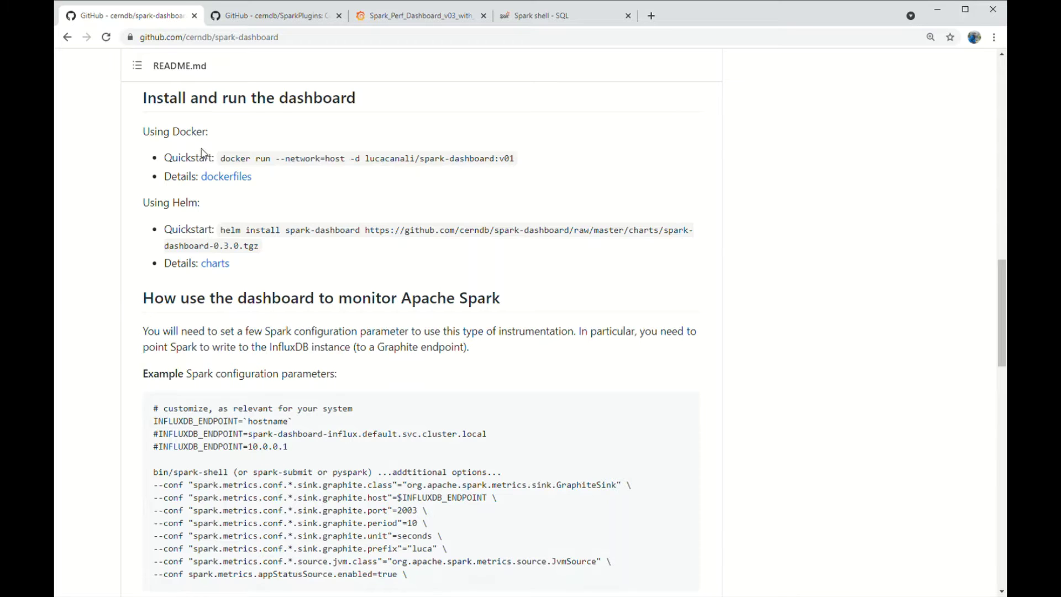
drag(219, 159, 530, 165)
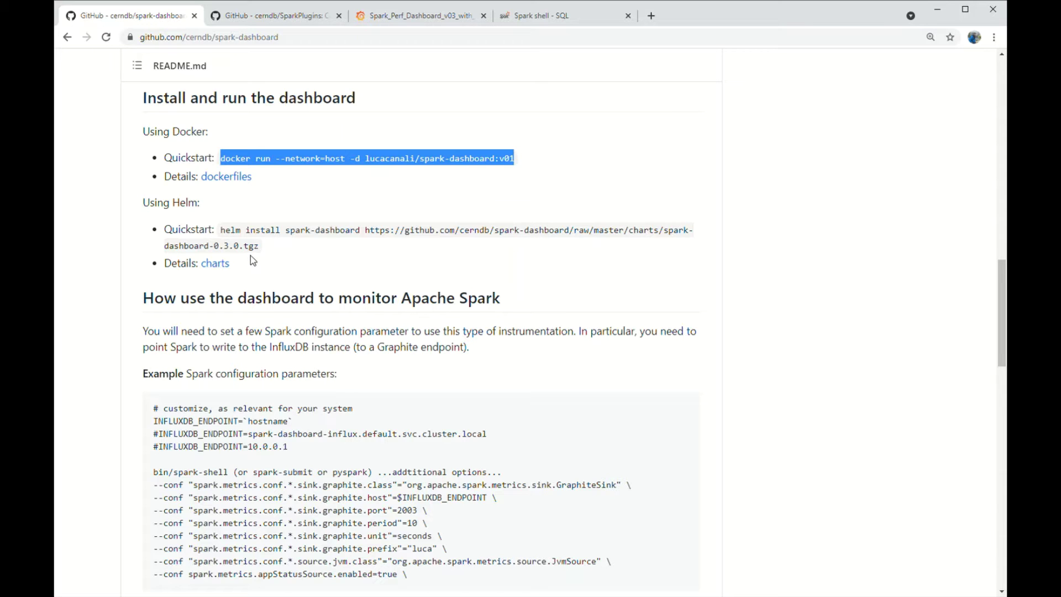
scroll(301, 318, down, 1)
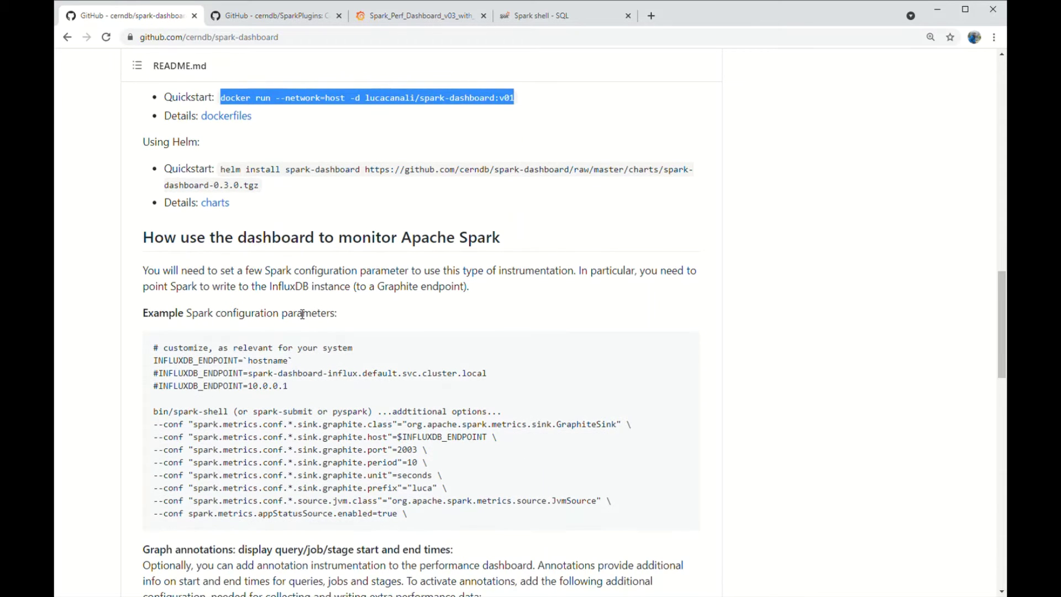
scroll(302, 314, down, 2)
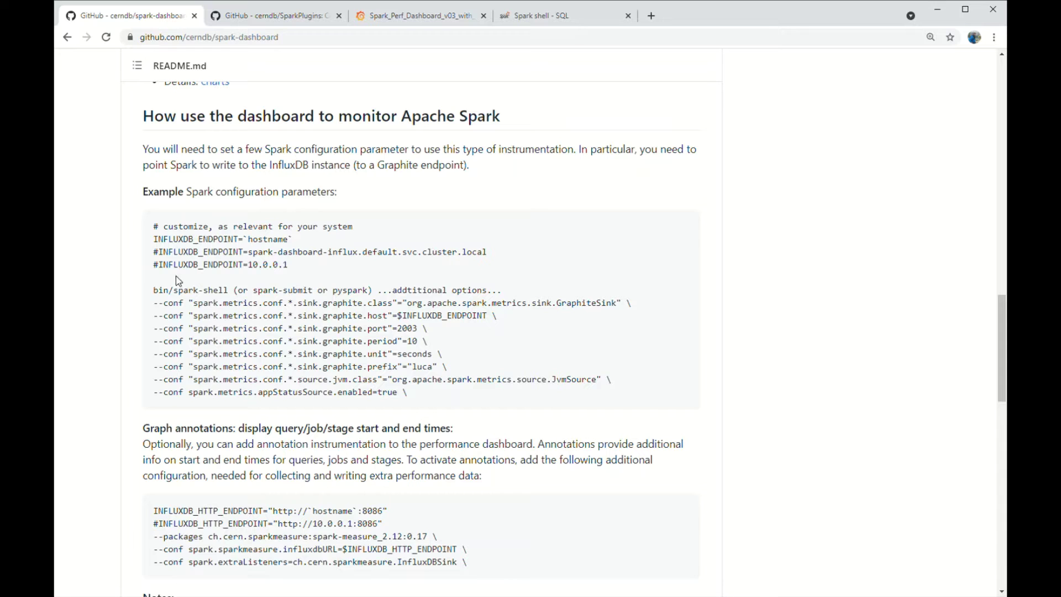
drag(150, 224, 536, 396)
- Clear that highlight and select the InfluxDB HTTP endpoint graph-annotation config lines
scroll(519, 401, down, 2)
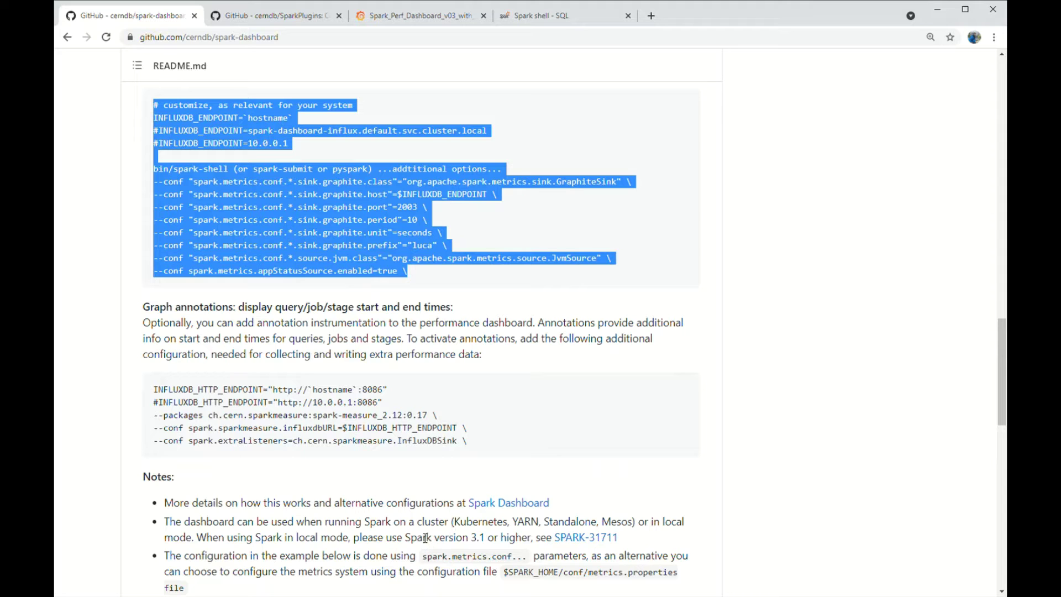
click(515, 430)
drag(516, 430, 145, 390)
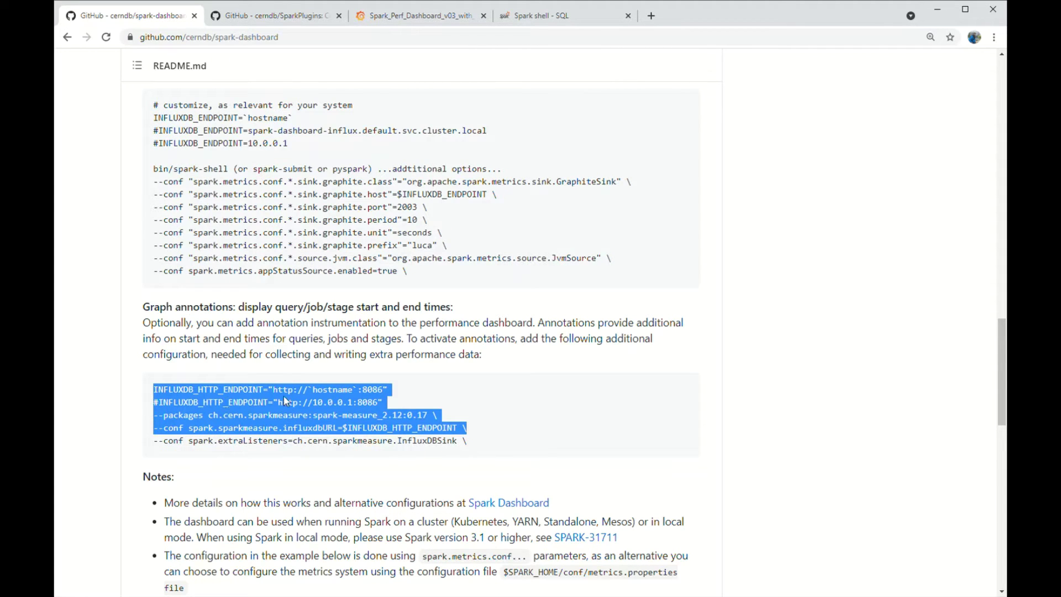
scroll(420, 332, down, 3)
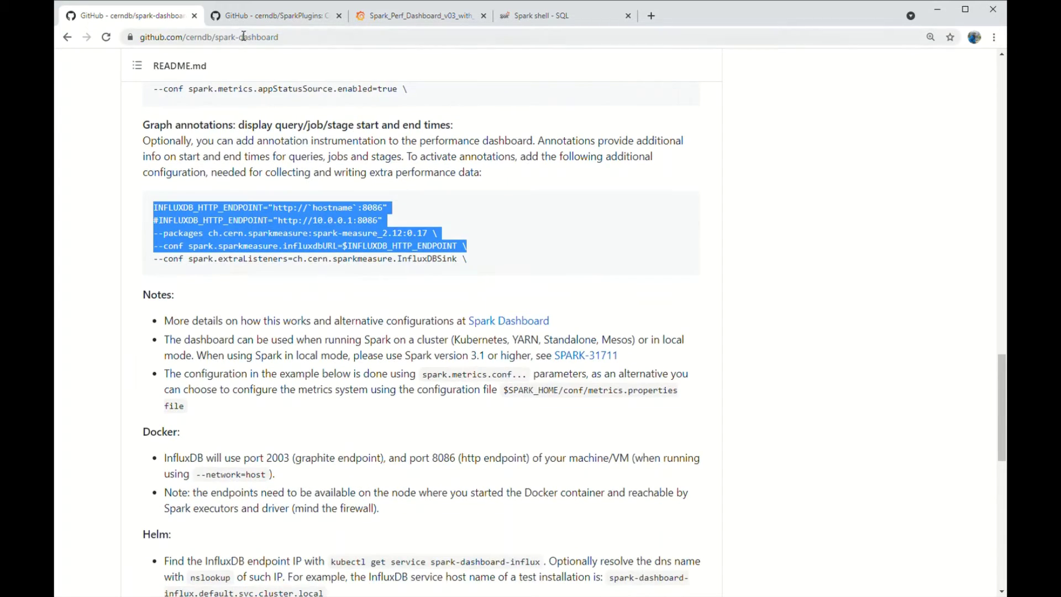
- Scroll the SparkPlugins README to the CgroupMetrics example, then switch to the Spark_Perf_Dashboard_v03_with_SparkPlugins tab
click(254, 16)
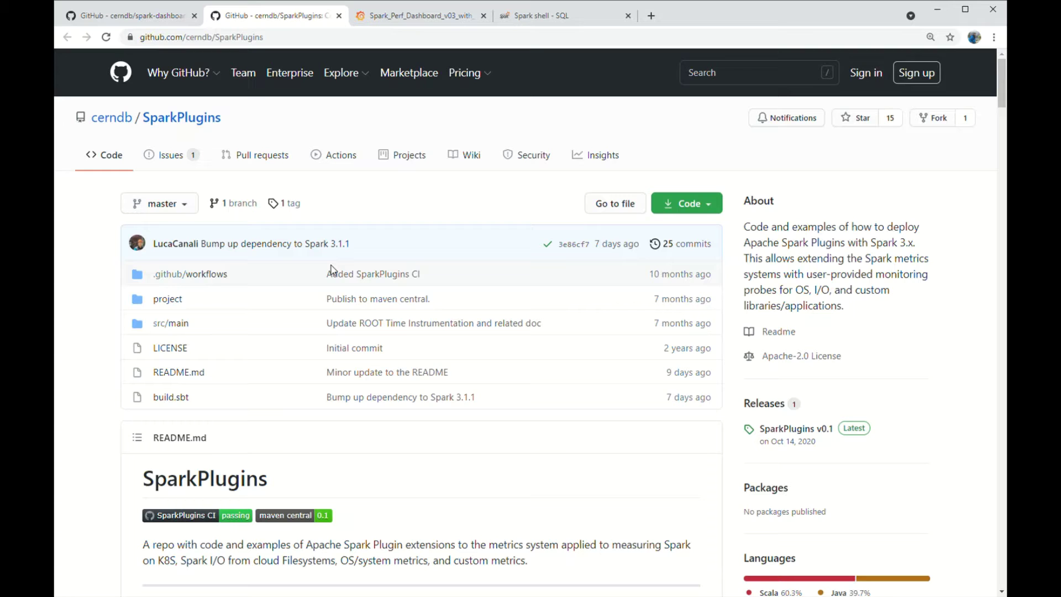
scroll(498, 360, down, 15)
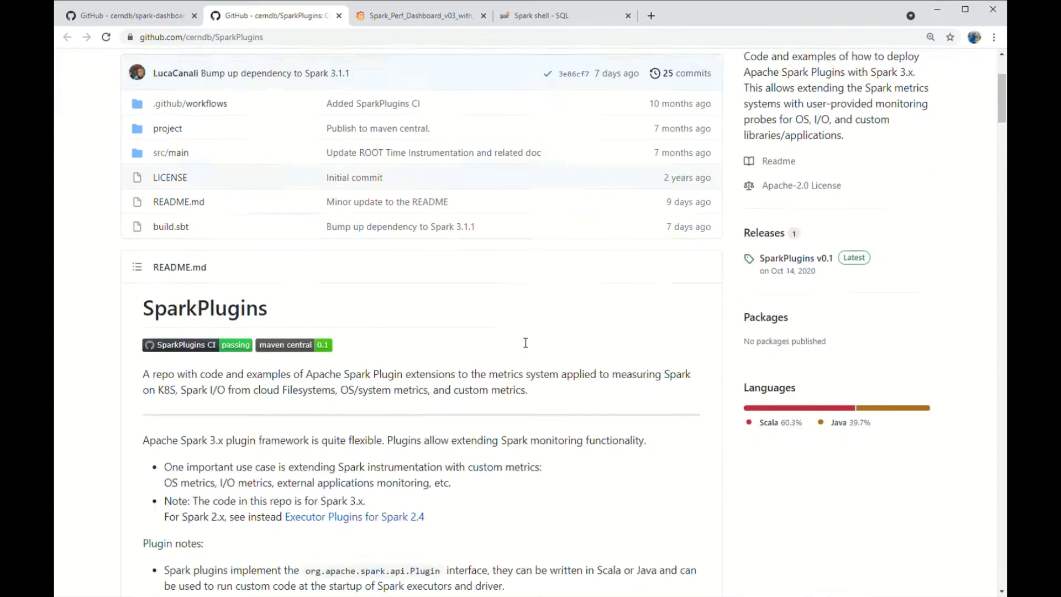
scroll(520, 315, down, 8)
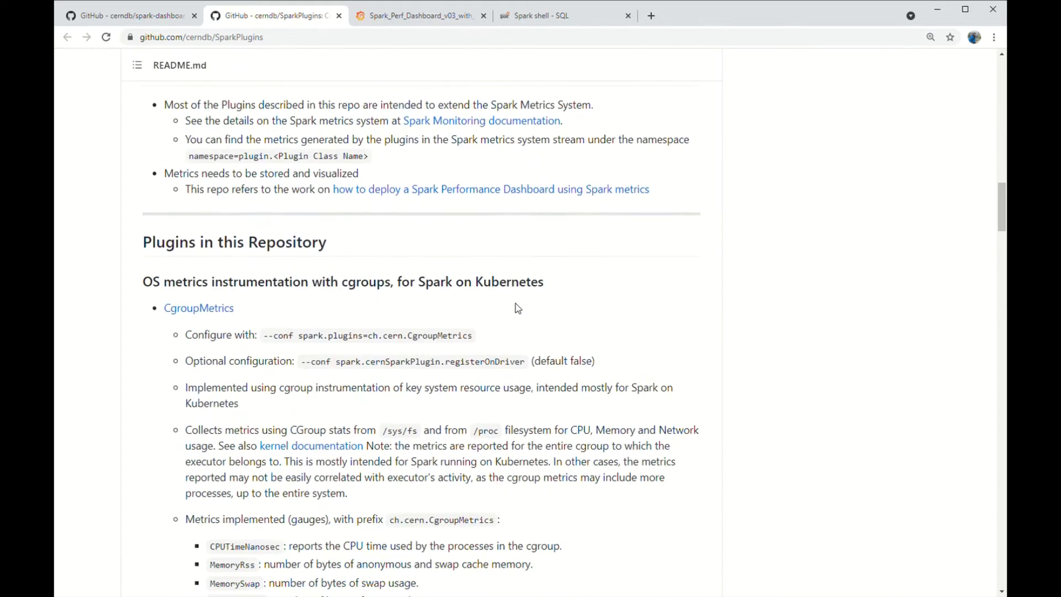
scroll(518, 308, down, 3)
scroll(518, 308, down, 2)
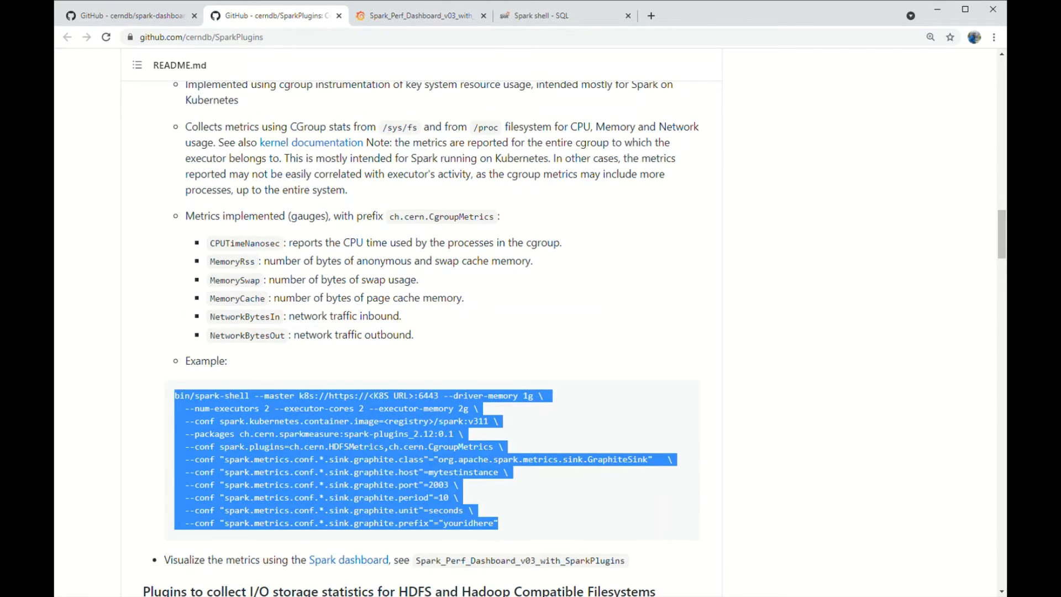
click(399, 16)
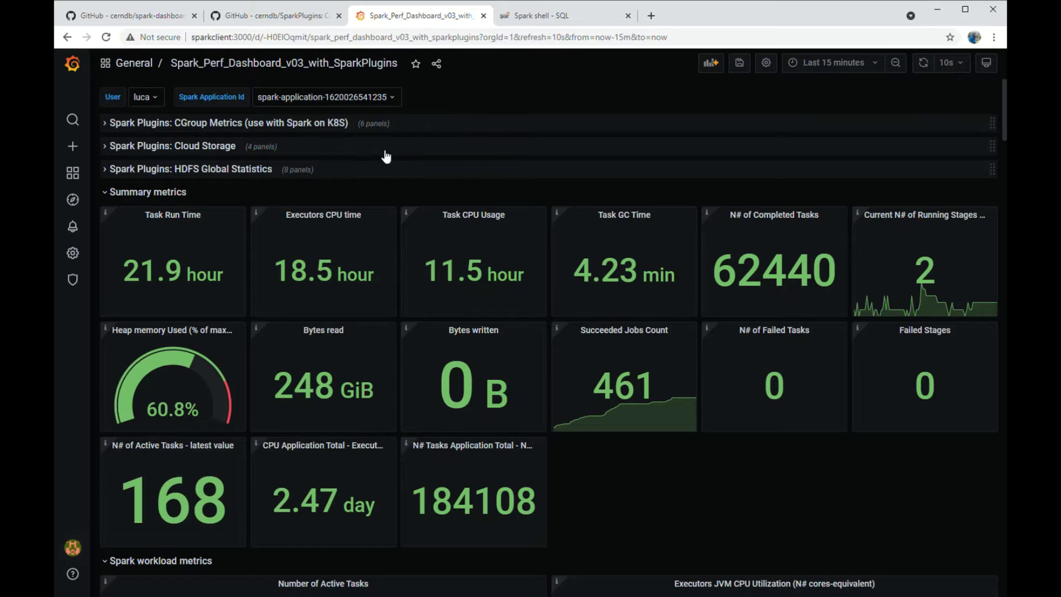
click(371, 99)
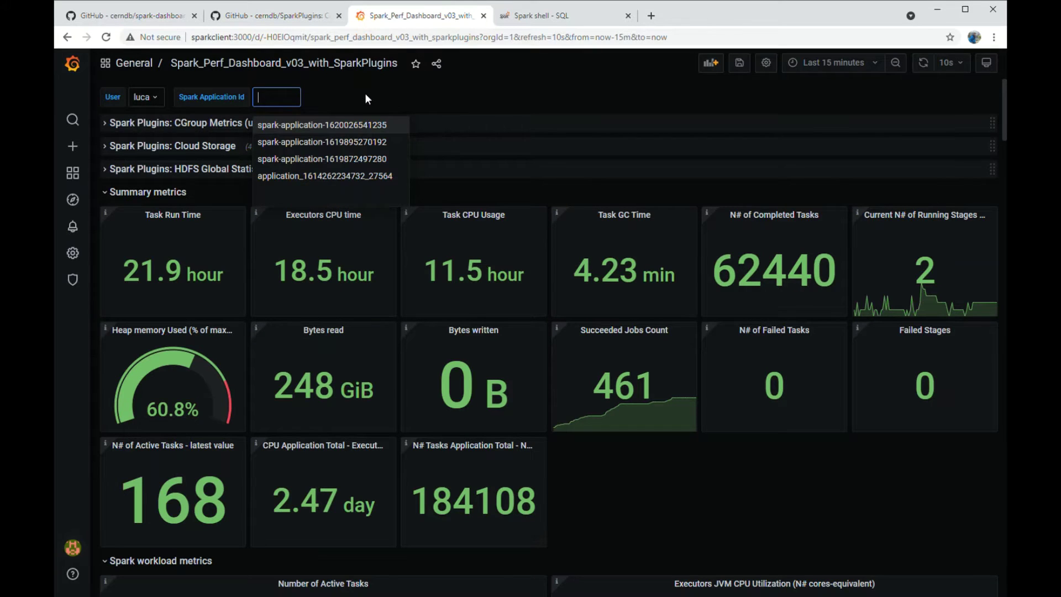
click(589, 85)
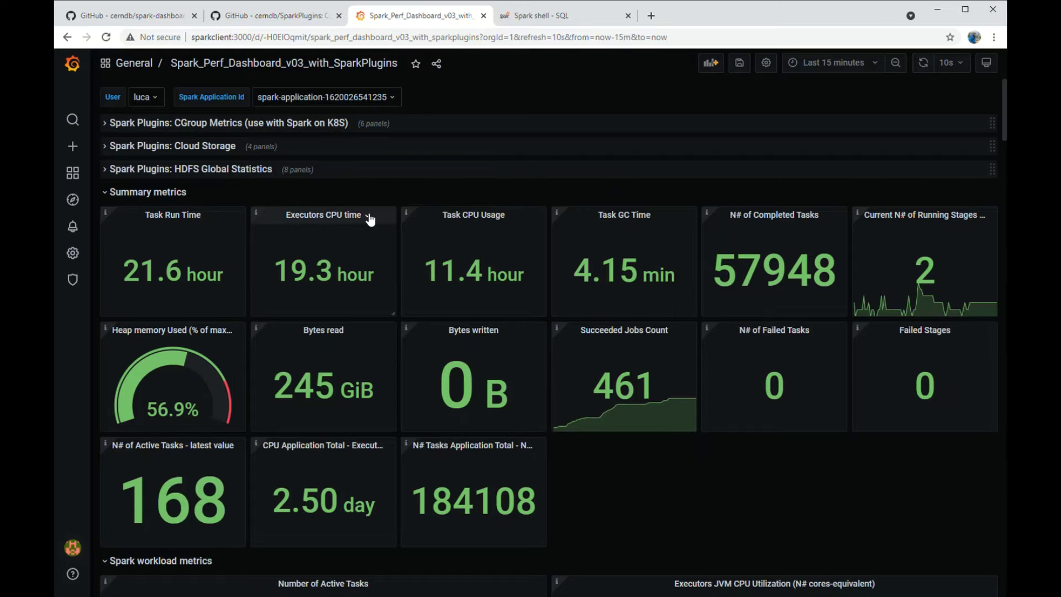
- Scroll the dashboard slightly and read the descriptions of the task run time, CPU time and completed-tasks panels
scroll(339, 220, down, 1)
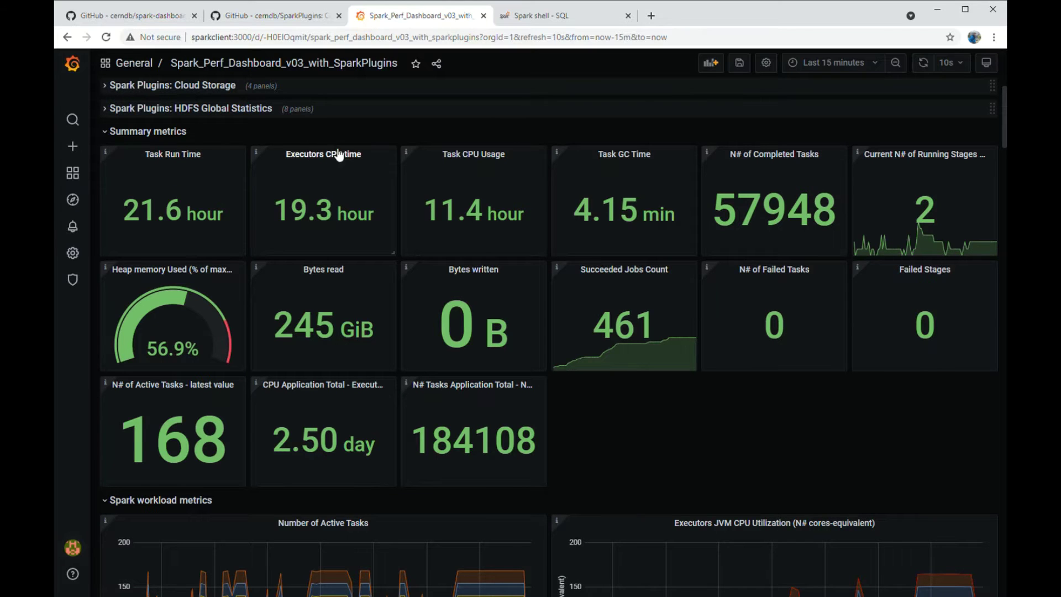
mouse_move(743, 167)
mouse_move(717, 276)
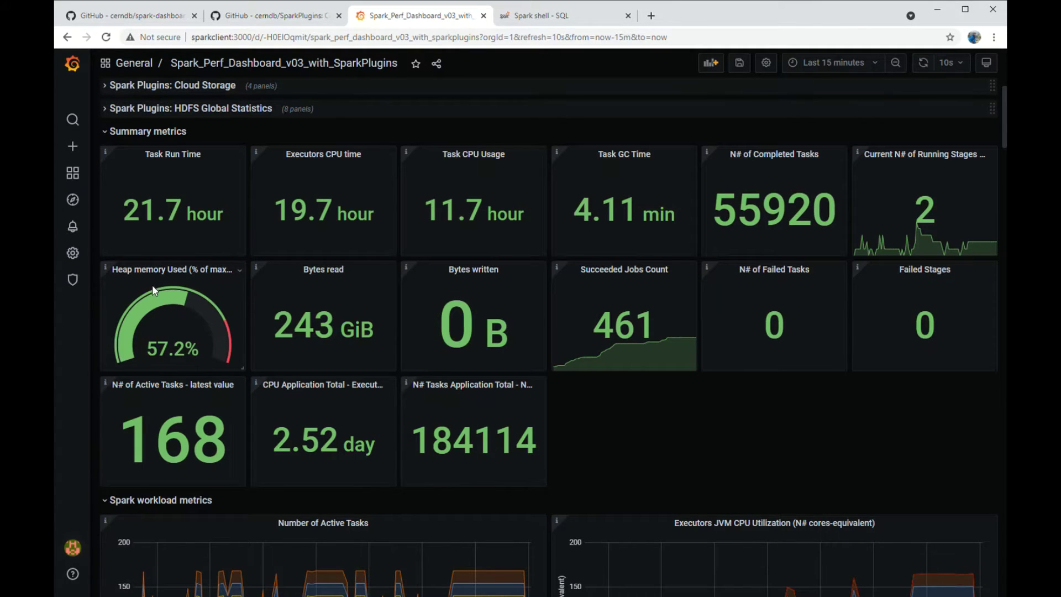
mouse_move(434, 284)
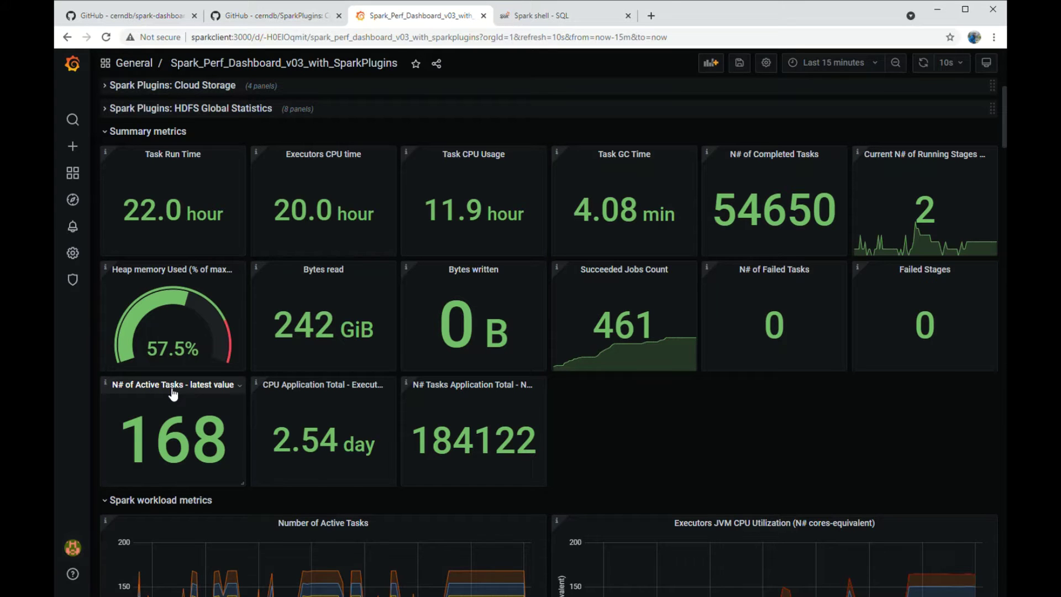
- Scroll down to the Number of Active Tasks and Executors JVM CPU Utilization charts
scroll(170, 390, down, 3)
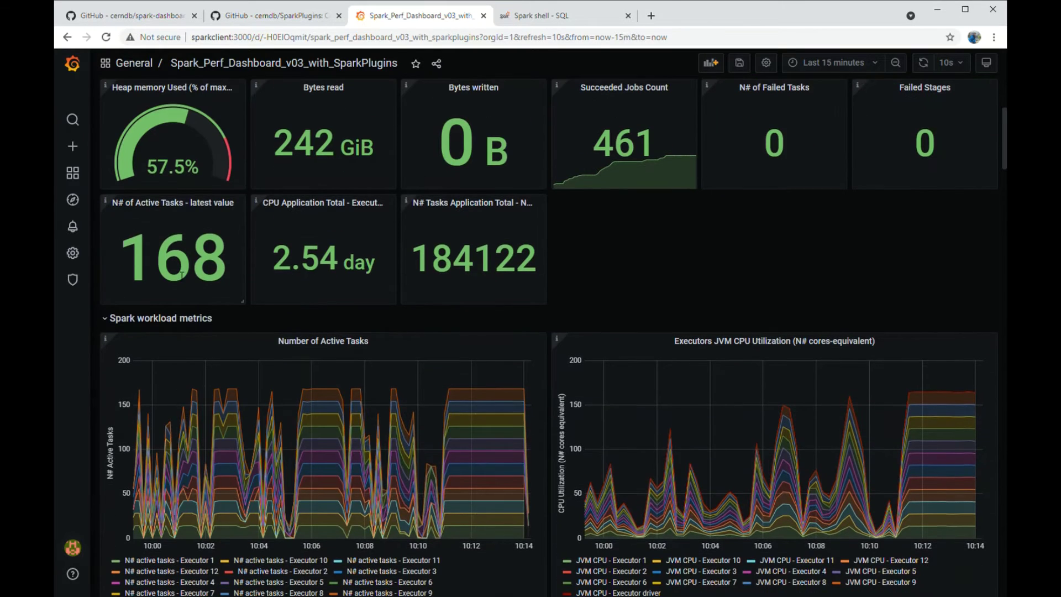
scroll(180, 271, down, 1)
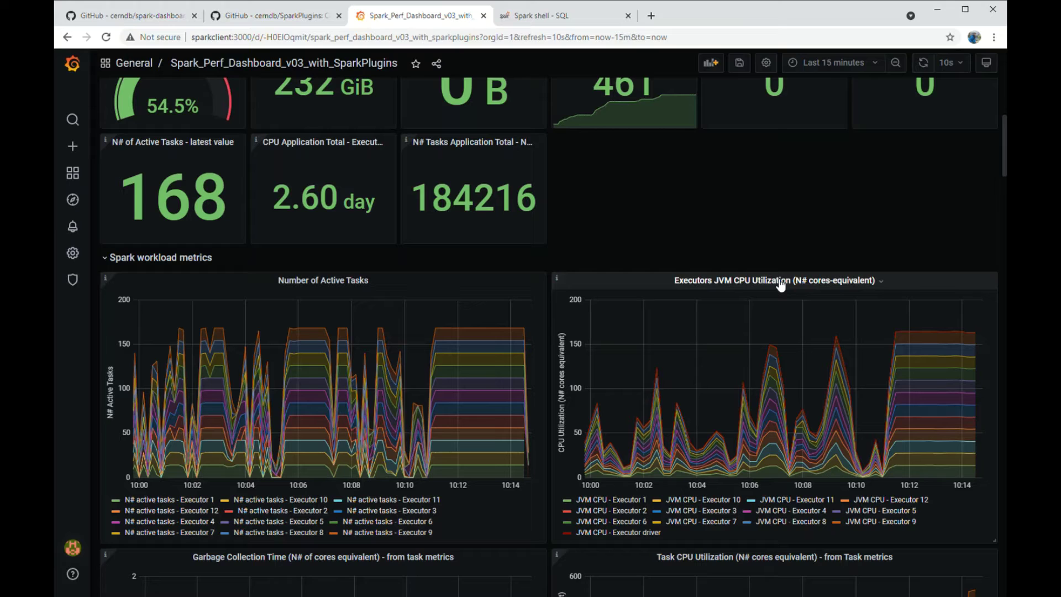
- Scroll past the completed-tasks-per-executor and Block Manager charts to the Executors Memory Metrics panels
scroll(663, 404, down, 8)
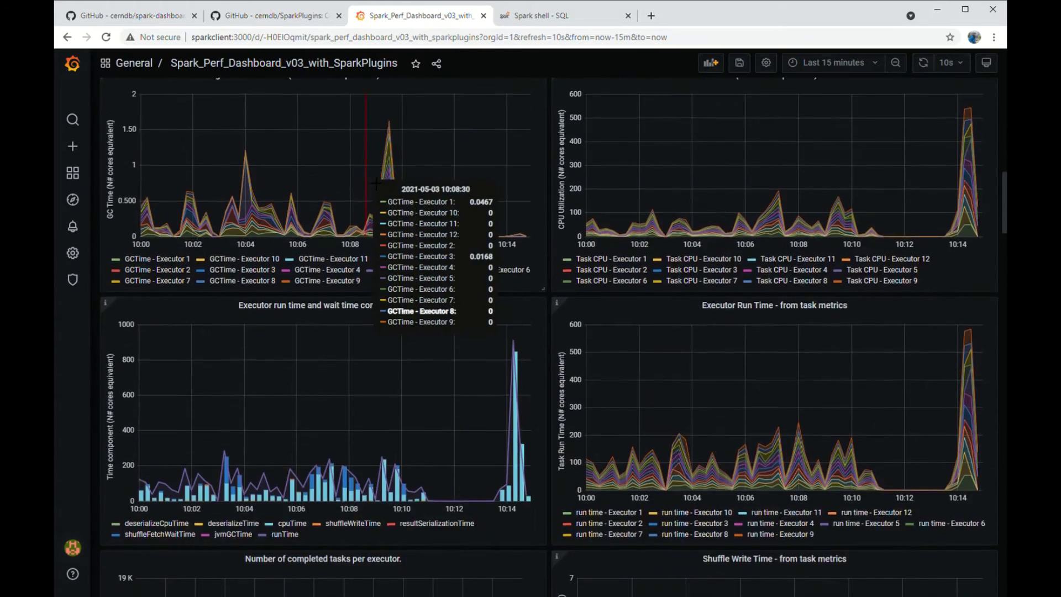
scroll(332, 232, up, 2)
scroll(290, 387, down, 2)
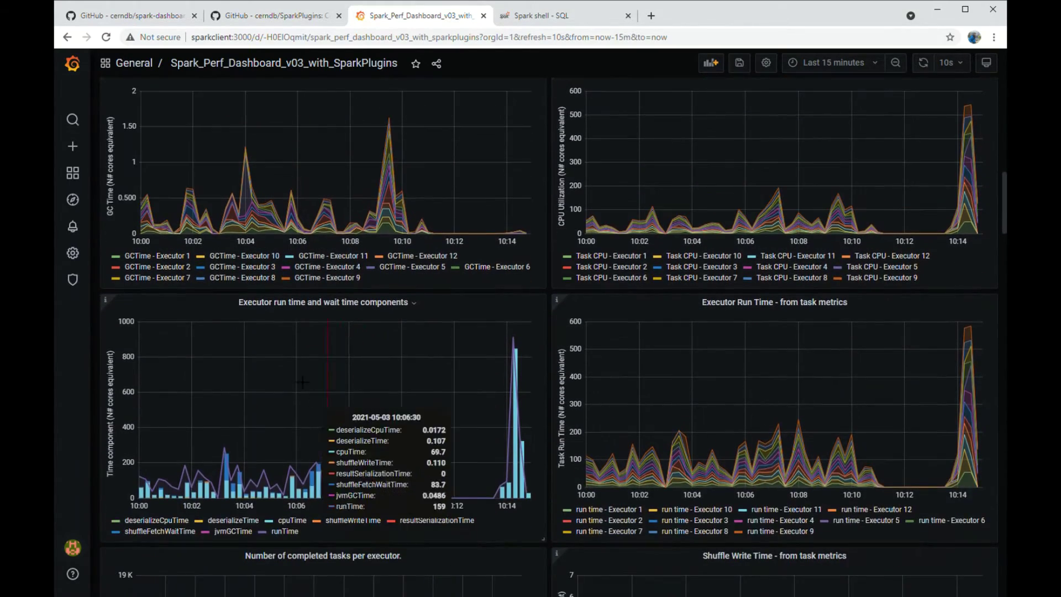
scroll(289, 346, down, 1)
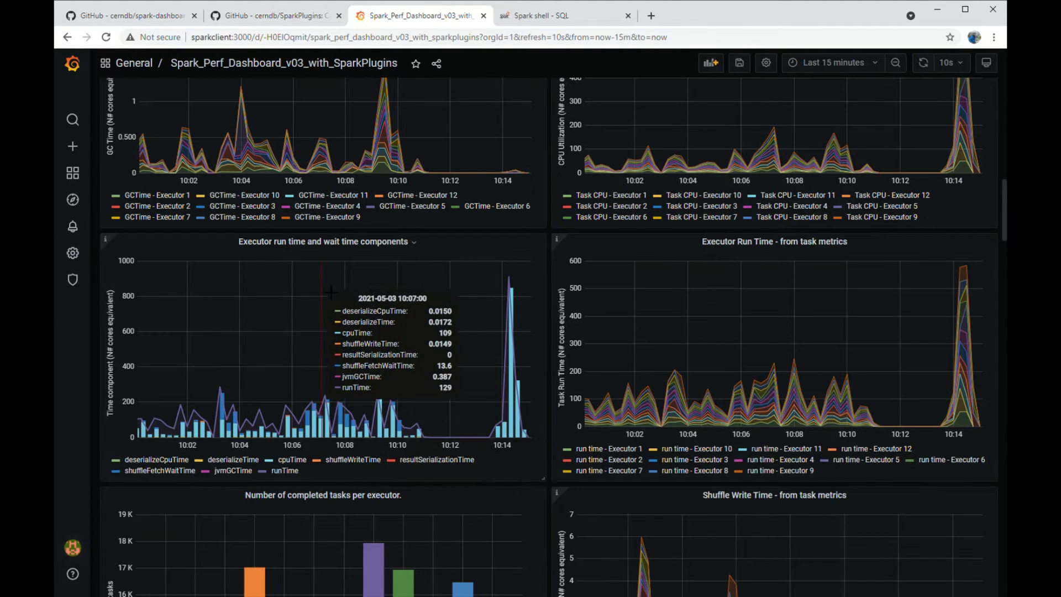
scroll(330, 308, down, 2)
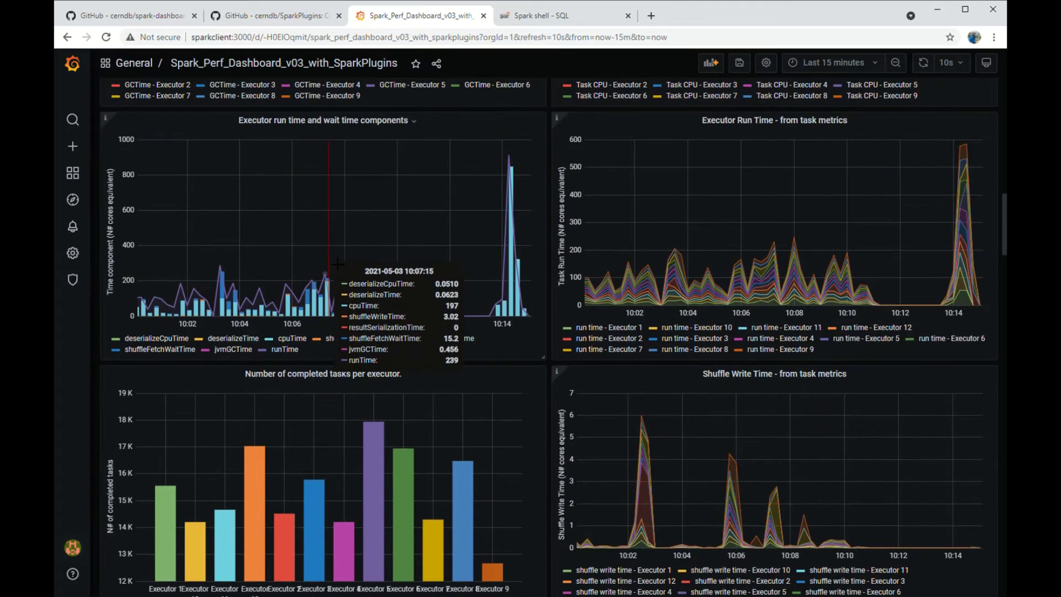
scroll(216, 210, down, 2)
scroll(348, 283, down, 4)
scroll(366, 277, down, 6)
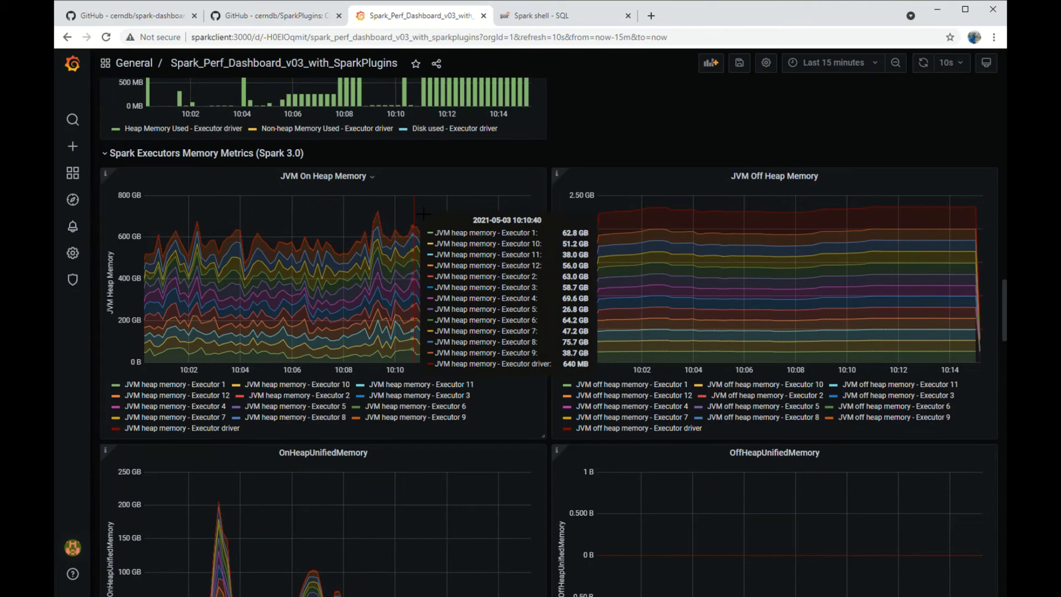
scroll(354, 199, down, 5)
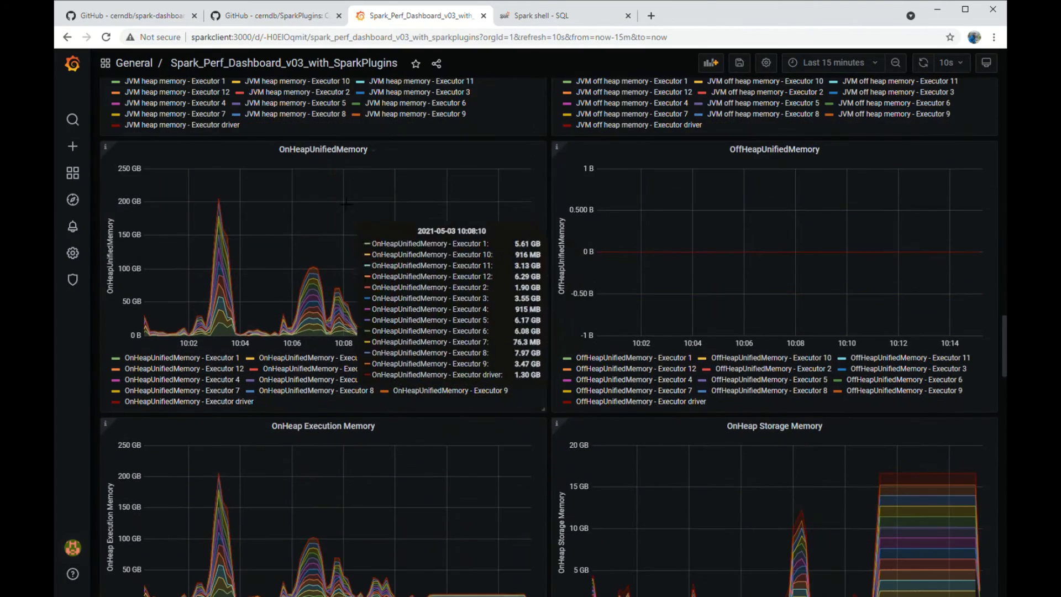
scroll(345, 196, down, 3)
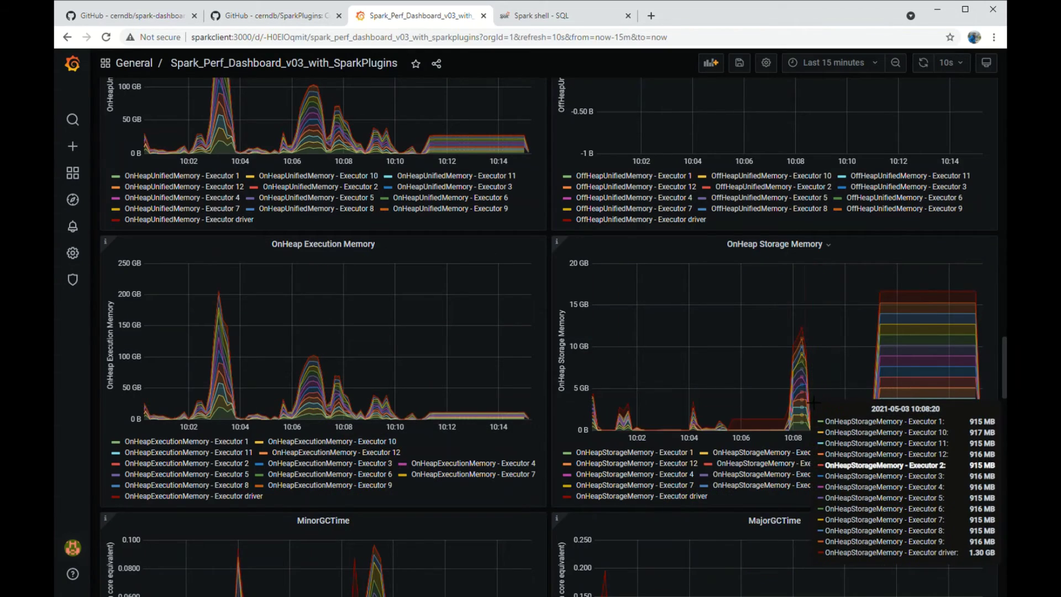
scroll(535, 360, down, 15)
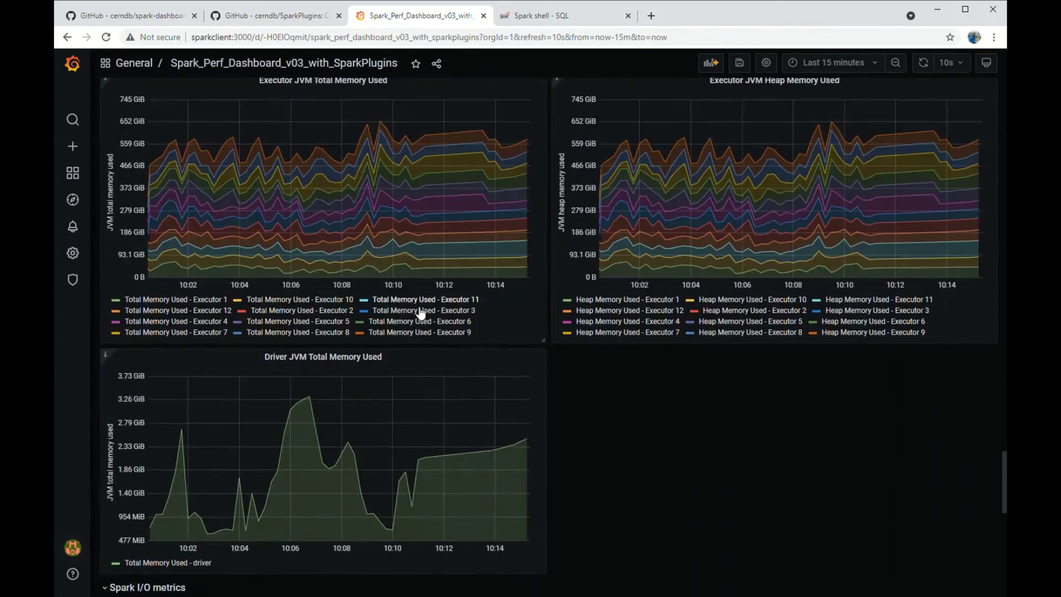
scroll(421, 314, down, 4)
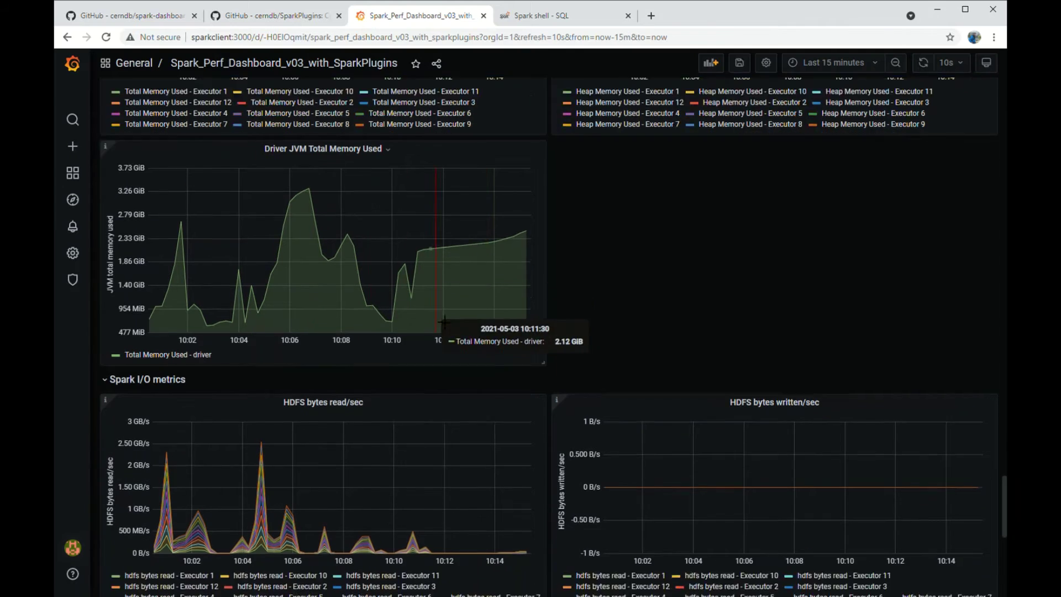
scroll(436, 313, down, 4)
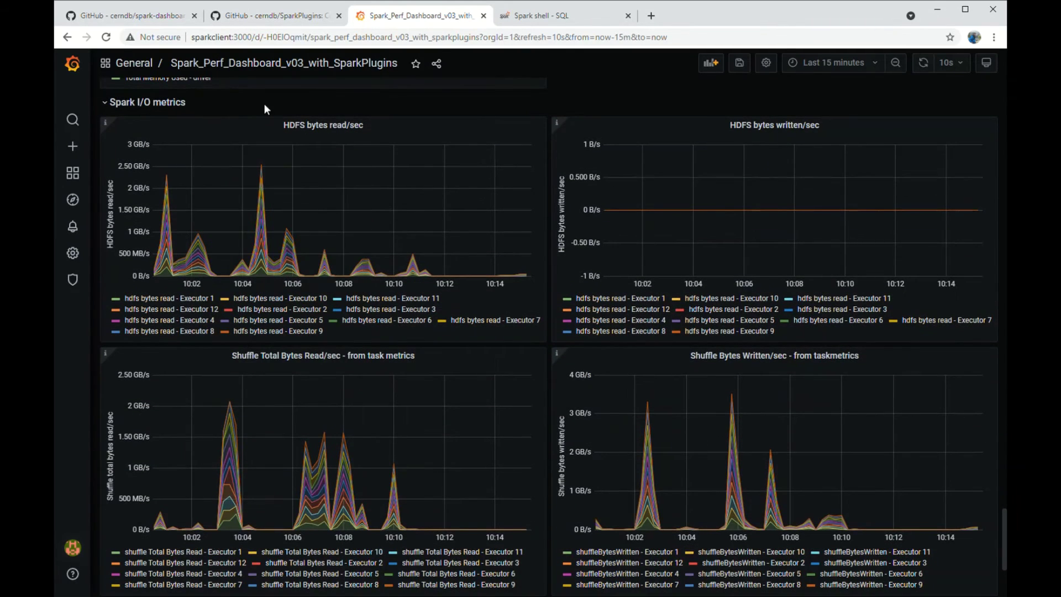
mouse_move(269, 214)
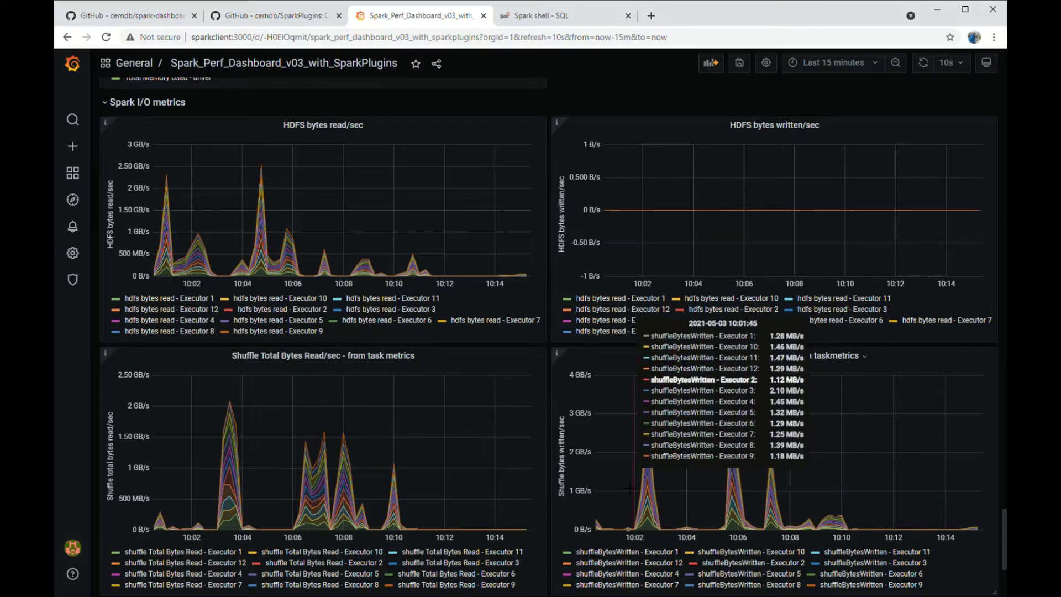
scroll(268, 465, down, 20)
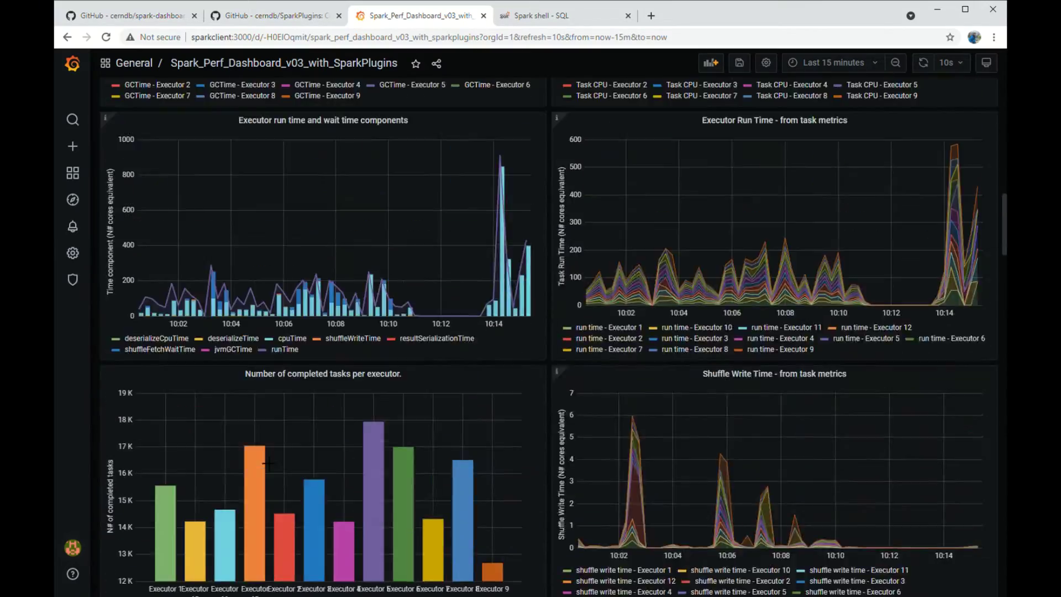
scroll(268, 464, up, 20)
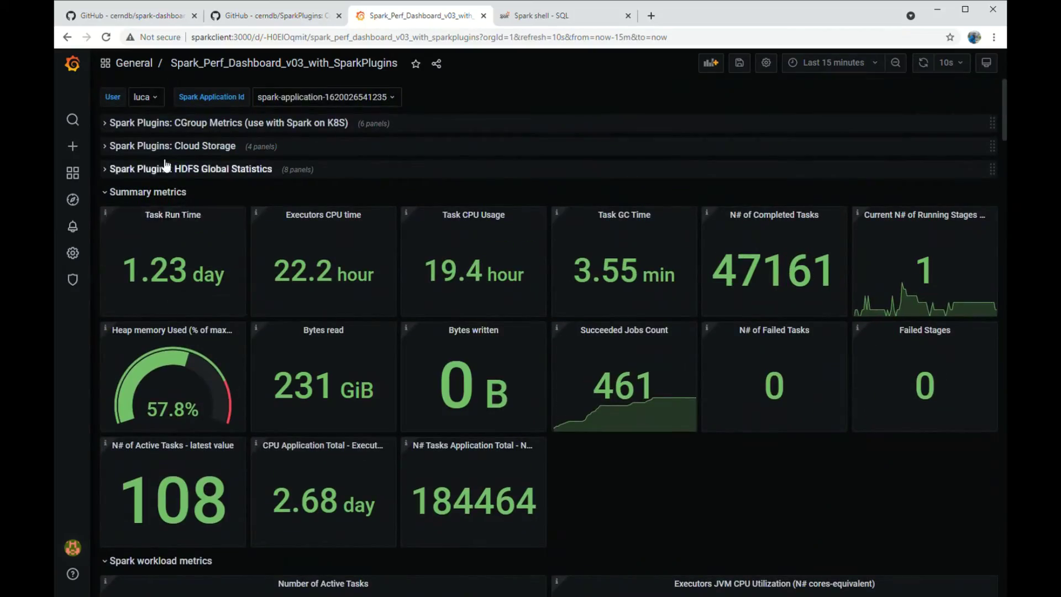
- Expand the Spark Plugins: CGroup Metrics row and review its CPU, network, memory RSS, swap and page-cache charts
click(112, 124)
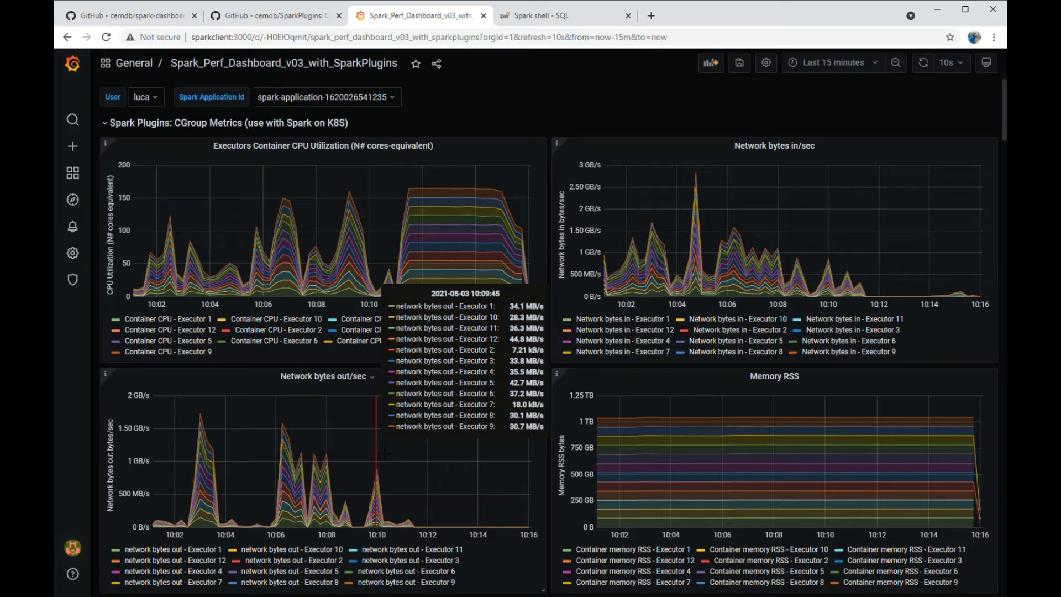
scroll(385, 453, down, 4)
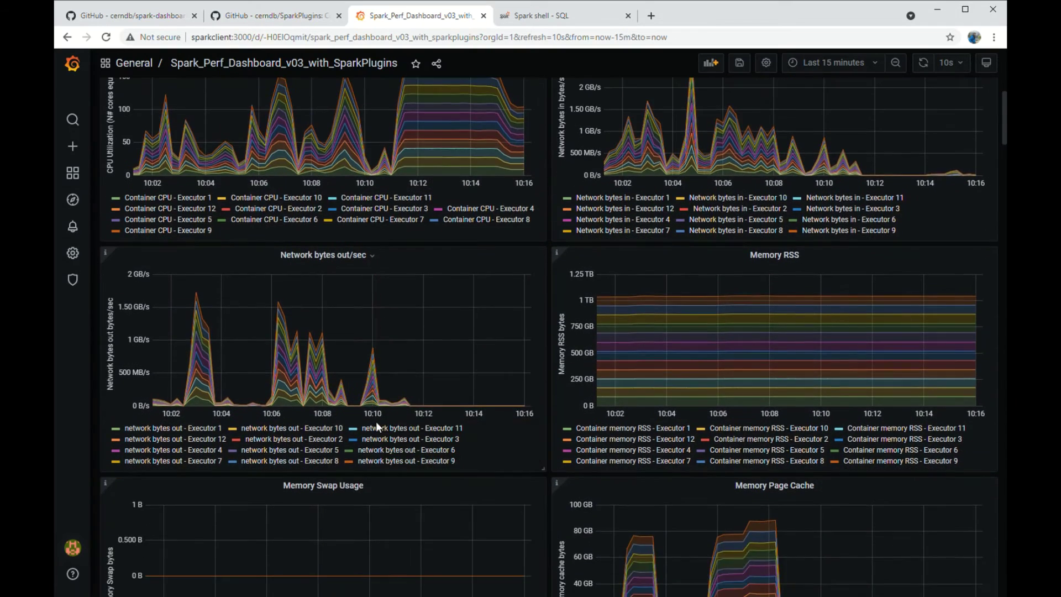
scroll(486, 455, down, 3)
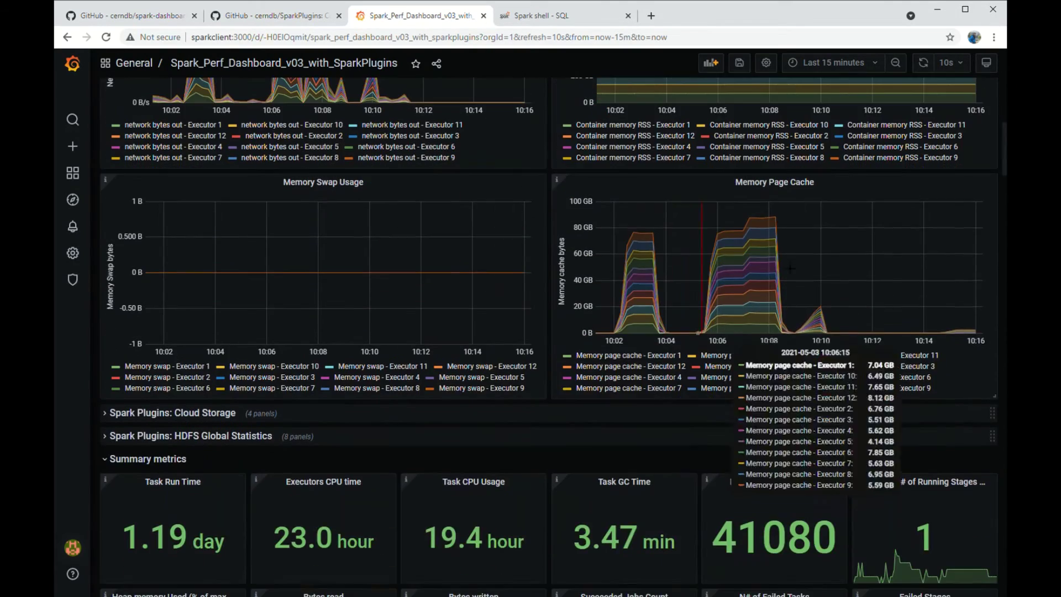
scroll(735, 260, down, 3)
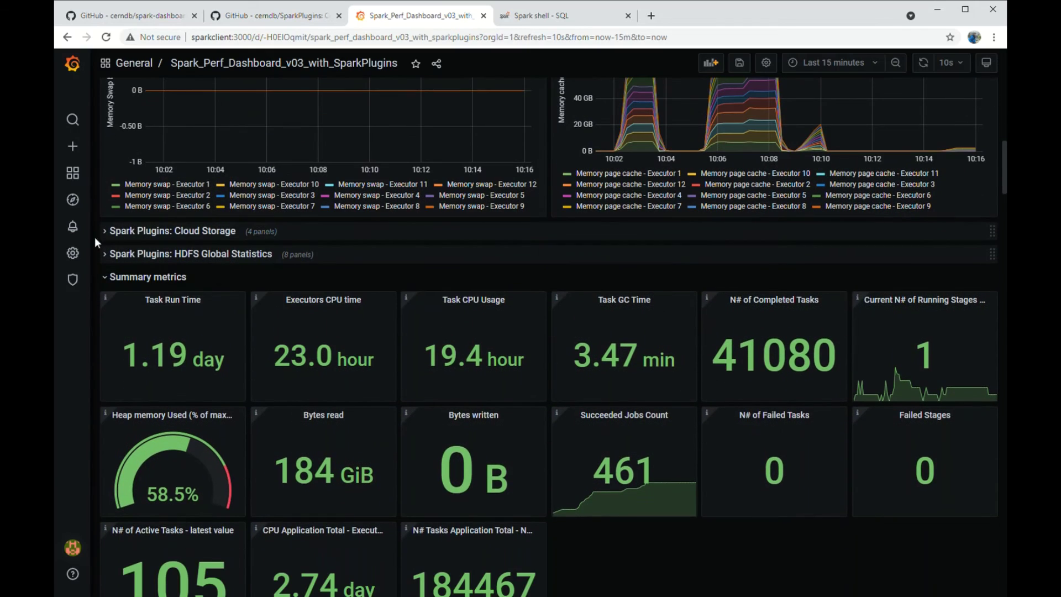
- Expand the Spark Plugins: Cloud Storage row showing bytes and operations read and written per second
click(110, 232)
scroll(276, 288, down, 1)
scroll(408, 288, down, 2)
scroll(469, 97, up, 1)
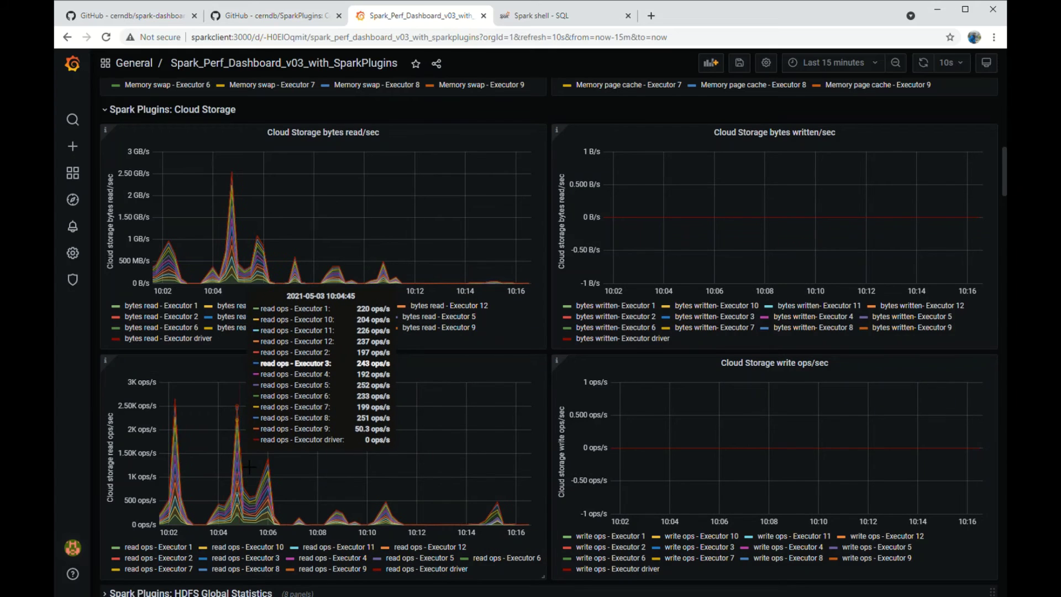
- Open Spark_Perf_Dashboard_v03_with_annotations from the Grafana home page's recently viewed list
click(72, 64)
mouse_move(75, 184)
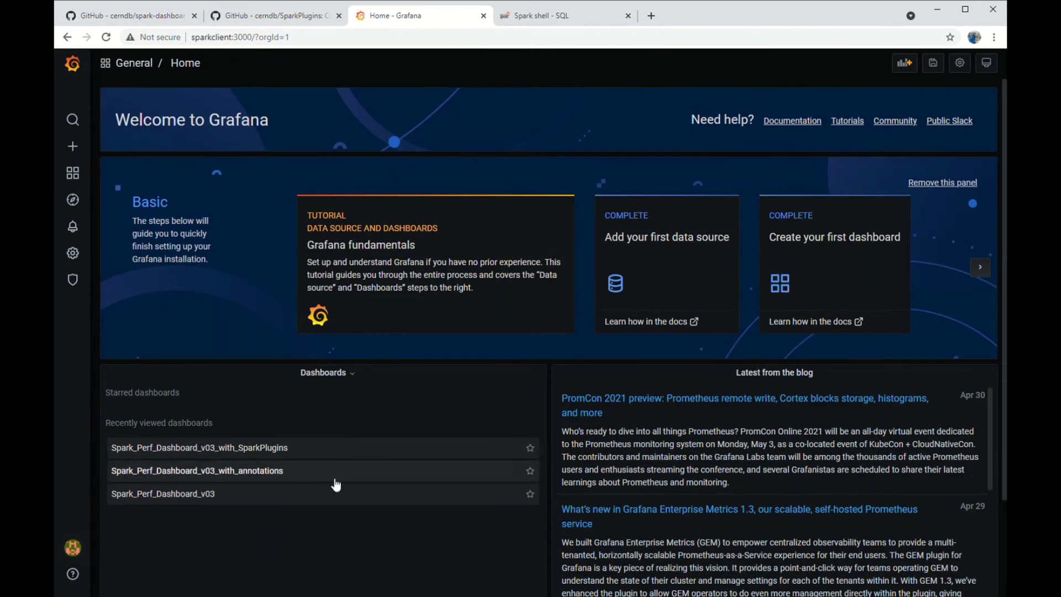
click(296, 473)
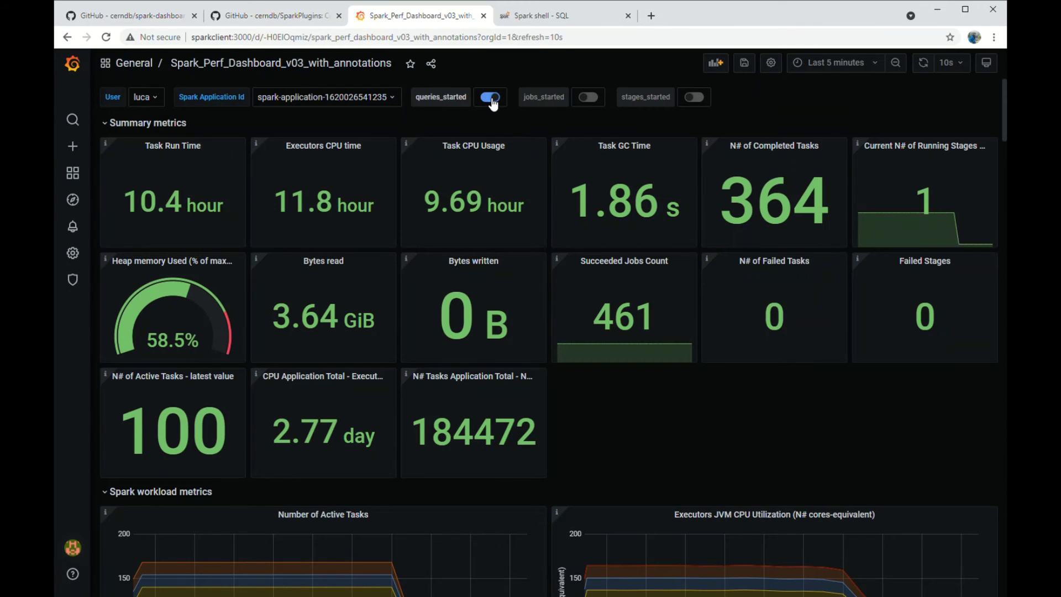
scroll(398, 280, down, 4)
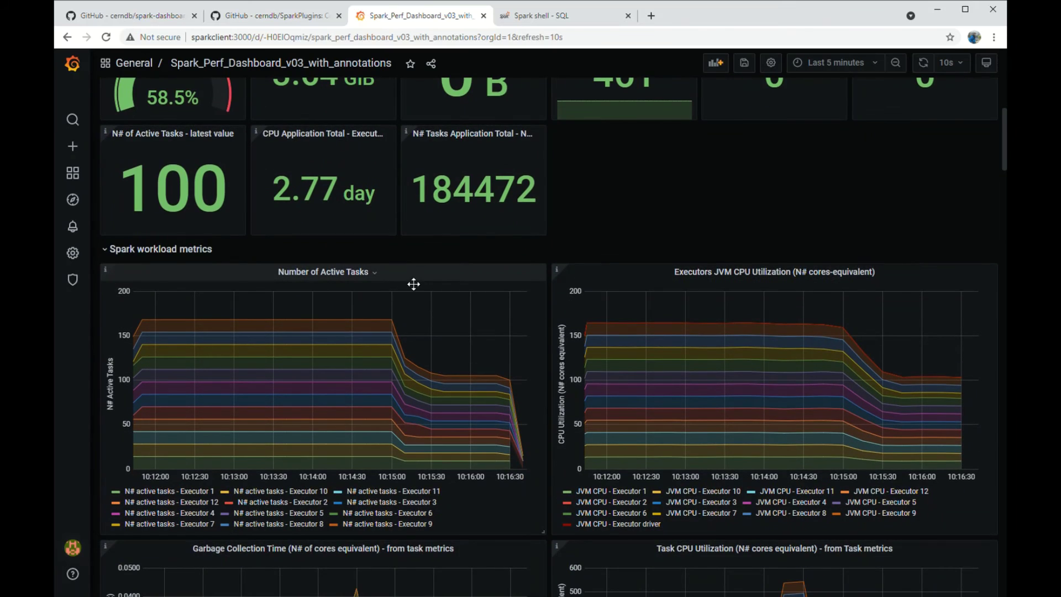
scroll(497, 276, up, 4)
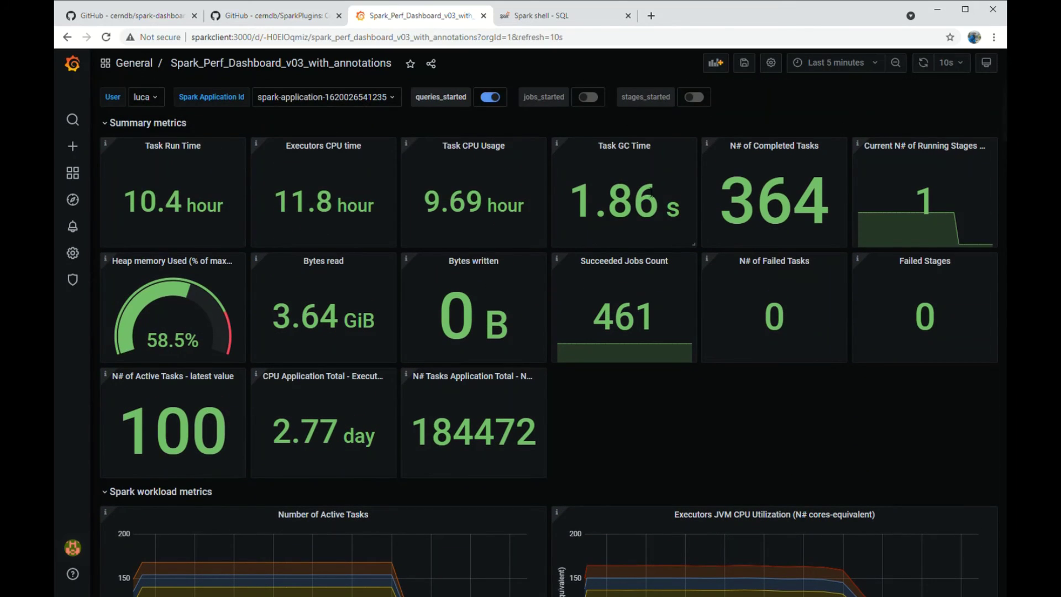
- Set the dashboard time range to Last 15 minutes to show the queries_started annotations
click(858, 65)
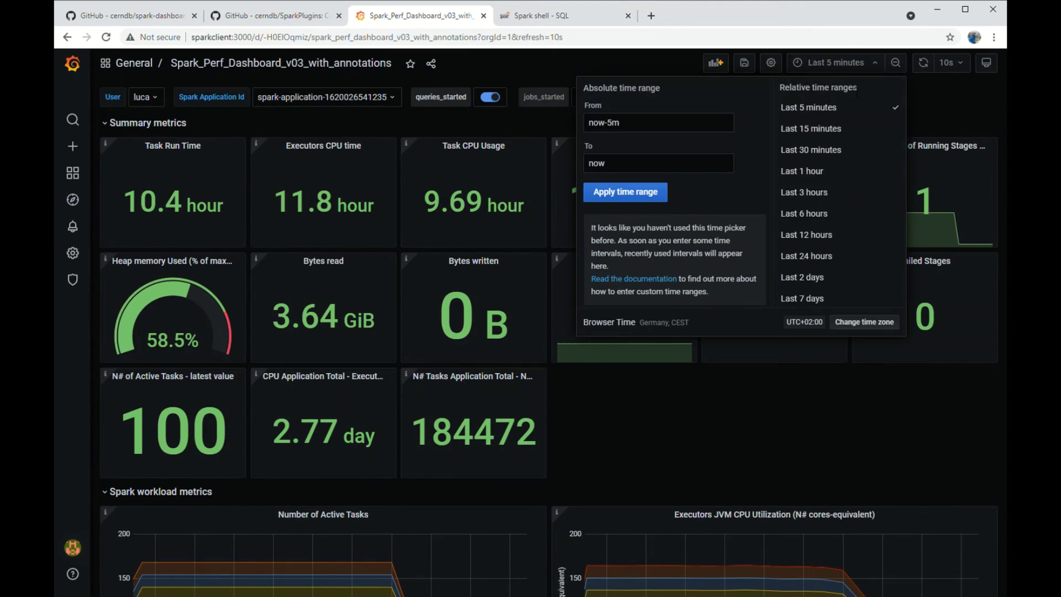
click(837, 133)
scroll(331, 409, down, 6)
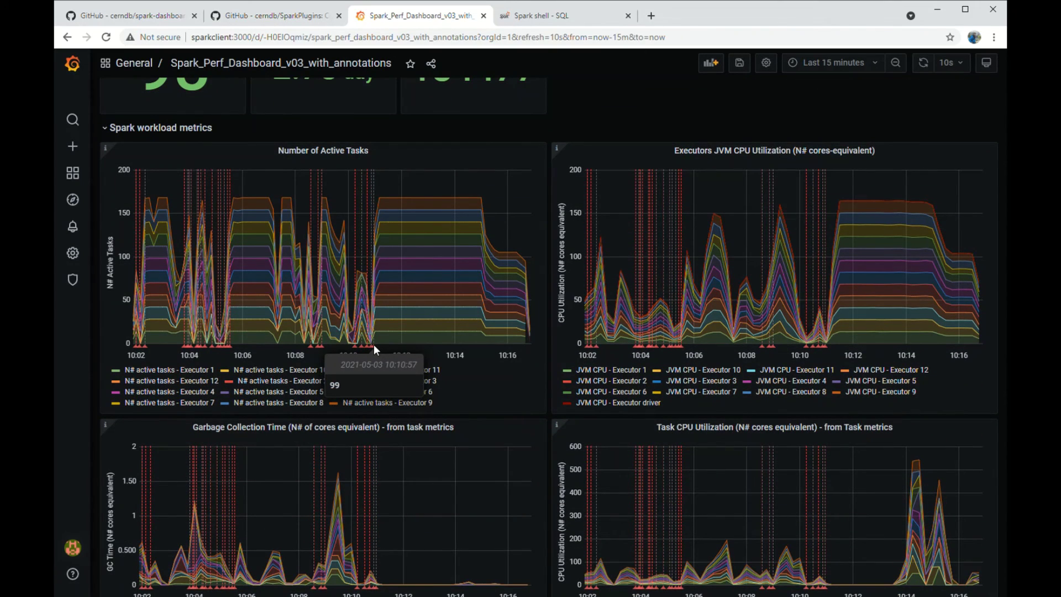
- Reload the Spark Web UI SQL page and view running query 99 (q72-v2.4) details and plan graph
click(563, 15)
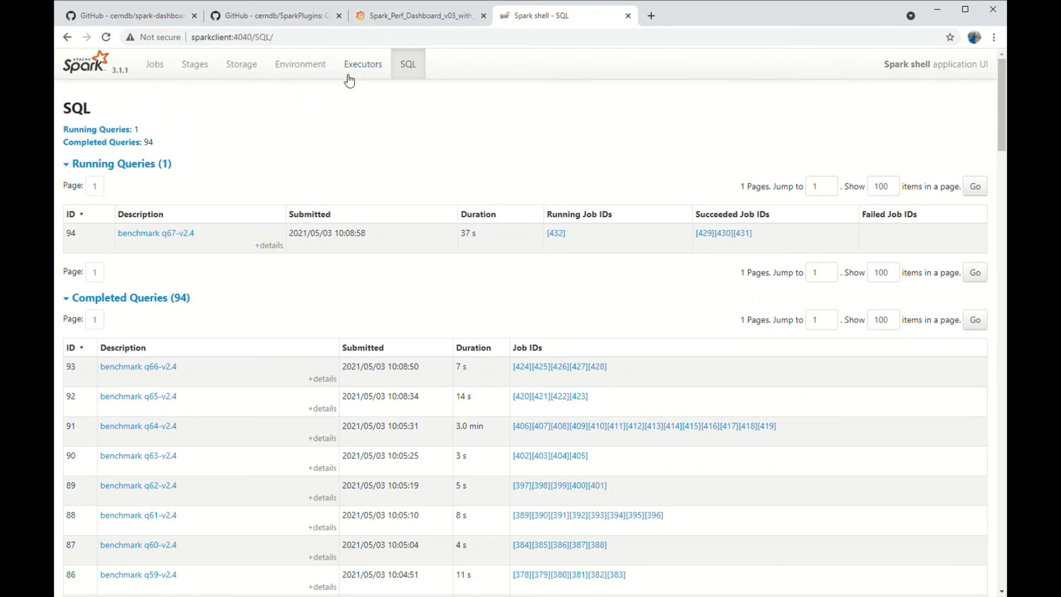
click(107, 37)
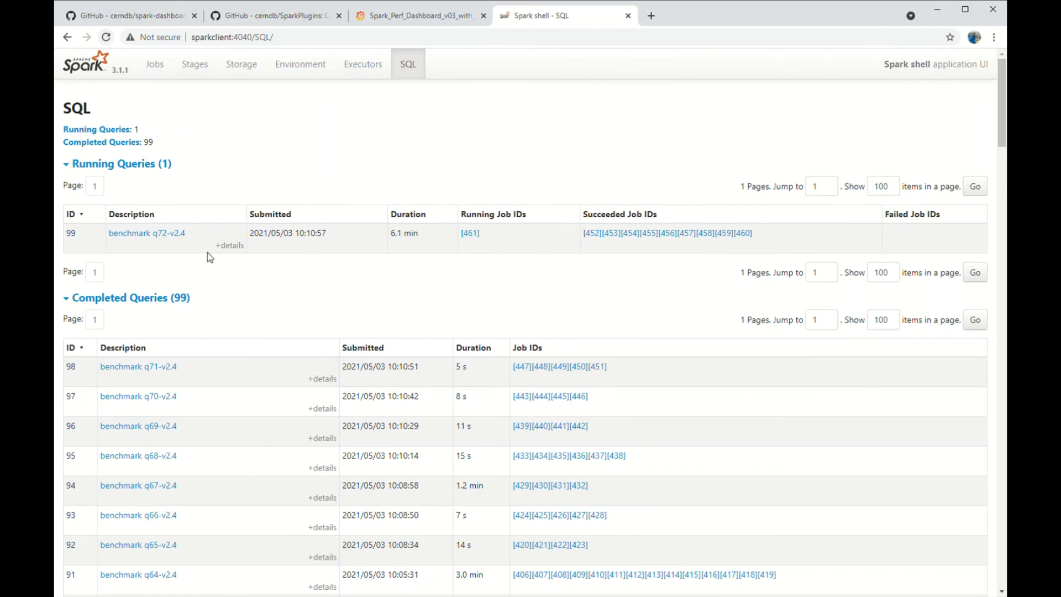
click(118, 235)
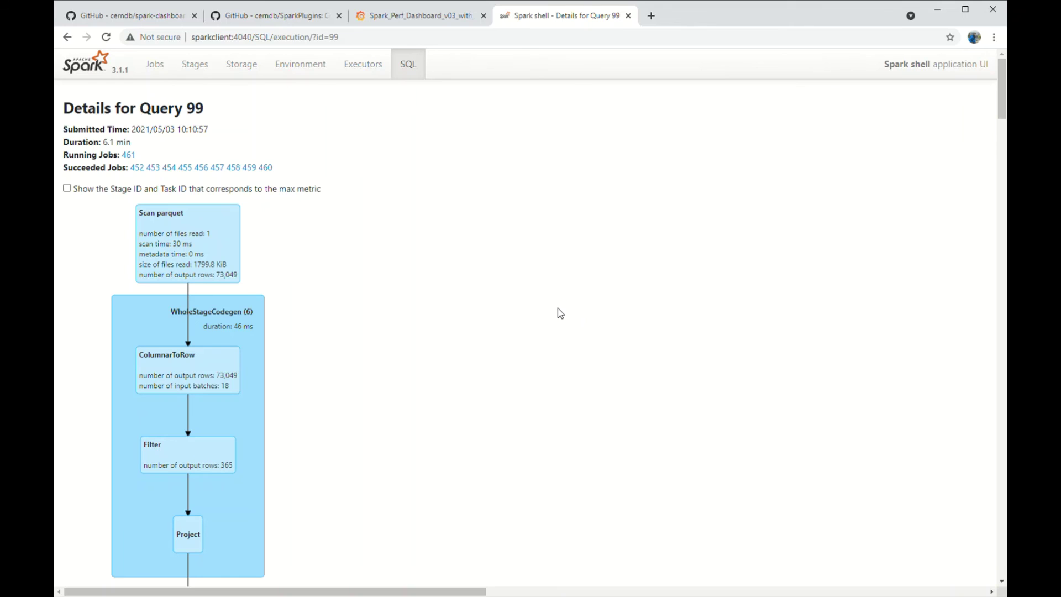
scroll(558, 311, down, 15)
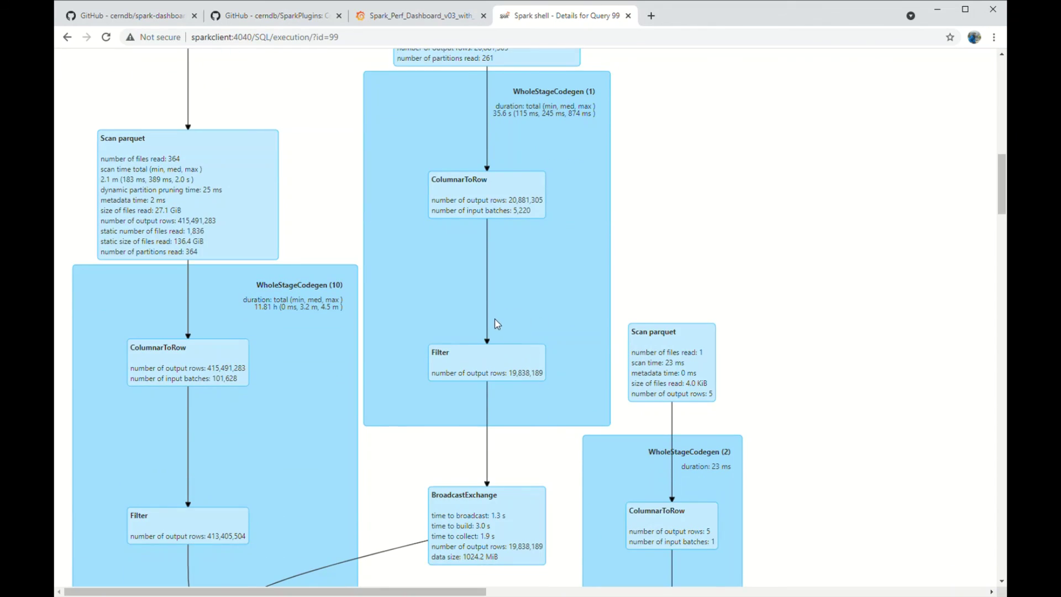
scroll(495, 321, up, 15)
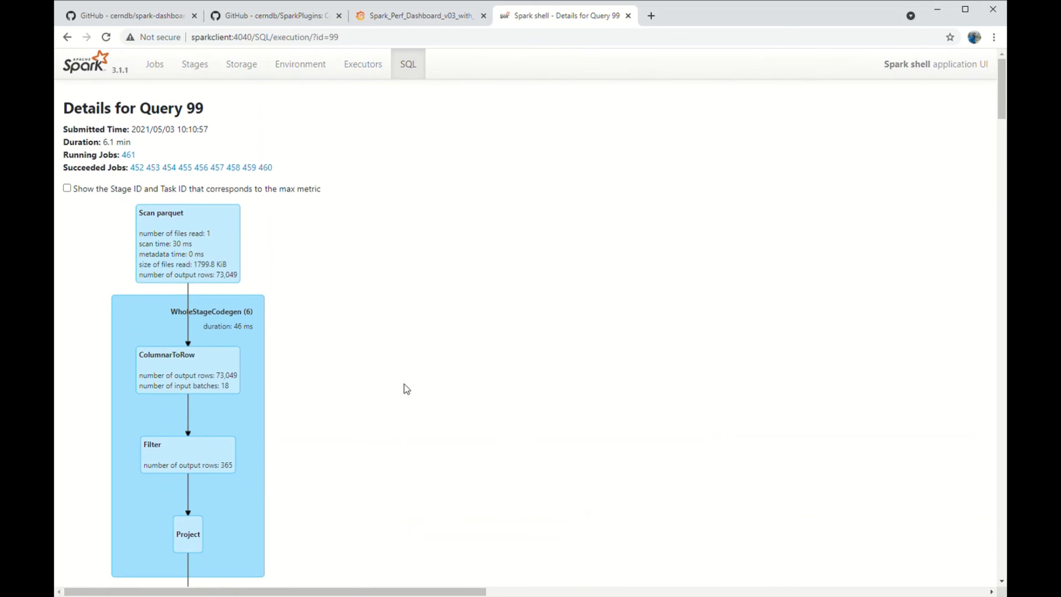
- Switch back to the Spark_Perf_Dashboard_v03_with_annotations tab showing active-task and CPU charts
click(426, 20)
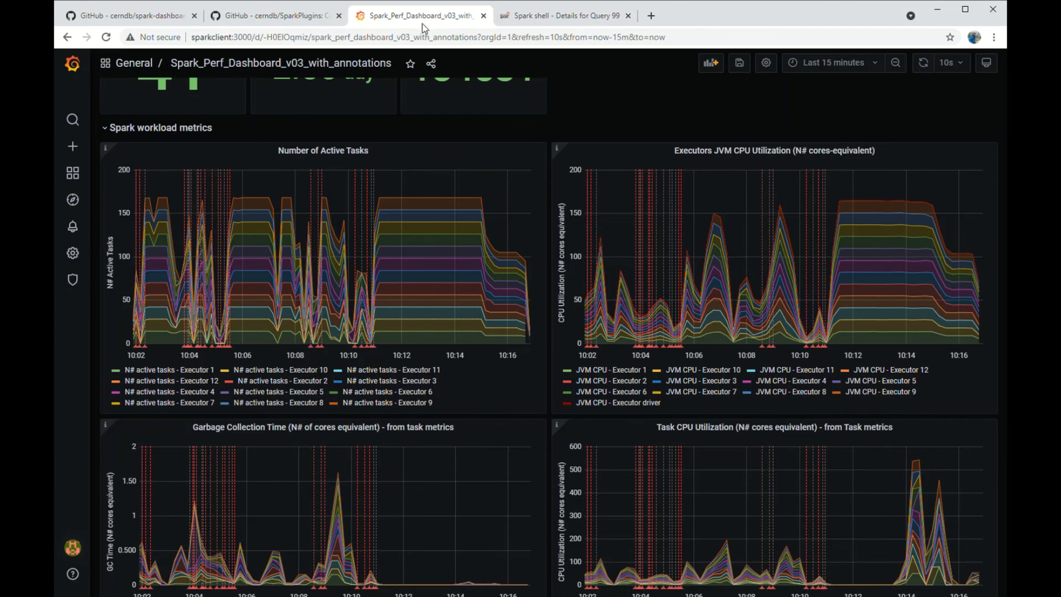